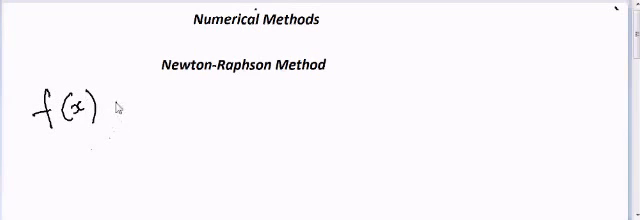
# - Handwrite 'f(x) = y' and 'x₀ which is approximate root of f(x)' on the left
pyautogui.moveTo(110, 103); pyautogui.dragTo(120, 103)
pyautogui.moveTo(110, 109); pyautogui.dragTo(148, 122)
pyautogui.moveTo(32, 155)
pyautogui.mouseDown()
pyautogui.moveTo(48, 168)
pyautogui.moveTo(34, 168)
pyautogui.mouseUp()
pyautogui.moveTo(54, 162); pyautogui.dragTo(58, 170)
pyautogui.moveTo(88, 155)
pyautogui.mouseDown()
pyautogui.moveTo(95, 165)
pyautogui.moveTo(148, 162)
pyautogui.mouseUp()
pyautogui.moveTo(150, 145); pyautogui.dragTo(166, 162)
pyautogui.moveTo(170, 148)
pyautogui.mouseDown()
pyautogui.moveTo(172, 160)
pyautogui.moveTo(180, 160)
pyautogui.mouseUp()
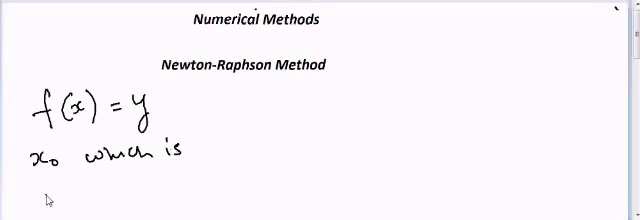
pyautogui.moveTo(34, 182); pyautogui.dragTo(60, 205)
pyautogui.moveTo(58, 184)
pyautogui.mouseDown()
pyautogui.moveTo(66, 205)
pyautogui.moveTo(92, 194)
pyautogui.moveTo(148, 192)
pyautogui.mouseUp()
pyautogui.moveTo(148, 172)
pyautogui.mouseDown()
pyautogui.moveTo(158, 190)
pyautogui.moveTo(240, 186)
pyautogui.mouseUp()
pyautogui.moveTo(246, 172)
pyautogui.mouseDown()
pyautogui.moveTo(258, 190)
pyautogui.moveTo(274, 196)
pyautogui.mouseUp()
pyautogui.moveTo(292, 166); pyautogui.dragTo(300, 196)
pyautogui.moveTo(308, 170)
pyautogui.mouseDown()
pyautogui.moveTo(314, 190)
pyautogui.moveTo(328, 182)
pyautogui.mouseUp()
pyautogui.moveTo(332, 164); pyautogui.dragTo(336, 190)
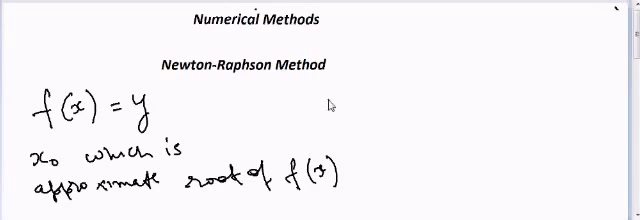
# - Handwrite 'x₁ = x₀ + h' and 'x₁ is a more closer to the root' on the right
pyautogui.moveTo(322, 95)
pyautogui.mouseDown()
pyautogui.moveTo(355, 108)
pyautogui.moveTo(415, 110)
pyautogui.moveTo(442, 100)
pyautogui.moveTo(436, 110)
pyautogui.mouseUp()
pyautogui.moveTo(452, 85)
pyautogui.mouseDown()
pyautogui.moveTo(454, 110)
pyautogui.moveTo(466, 102)
pyautogui.mouseUp()
pyautogui.moveTo(368, 135); pyautogui.dragTo(382, 148)
pyautogui.moveTo(382, 135)
pyautogui.mouseDown()
pyautogui.moveTo(370, 150)
pyautogui.moveTo(393, 150)
pyautogui.mouseUp()
pyautogui.moveTo(415, 135)
pyautogui.mouseDown()
pyautogui.moveTo(416, 148)
pyautogui.moveTo(424, 150)
pyautogui.mouseUp()
pyautogui.moveTo(458, 136); pyautogui.dragTo(462, 150)
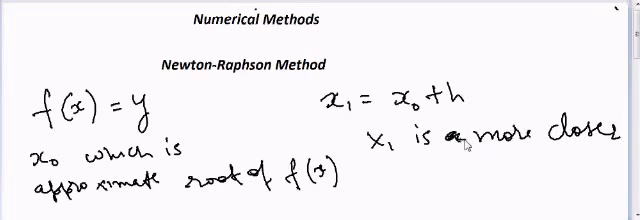
pyautogui.moveTo(403, 158)
pyautogui.mouseDown()
pyautogui.moveTo(406, 180)
pyautogui.moveTo(418, 174)
pyautogui.mouseUp()
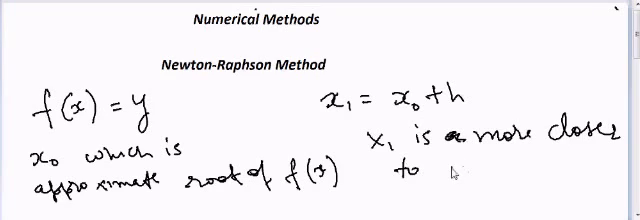
pyautogui.moveTo(445, 160); pyautogui.dragTo(478, 172)
pyautogui.moveTo(505, 162)
pyautogui.mouseDown()
pyautogui.moveTo(515, 172)
pyautogui.moveTo(548, 170)
pyautogui.mouseUp()
pyautogui.moveTo(551, 155); pyautogui.dragTo(556, 168)
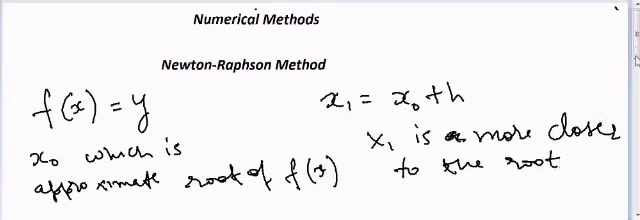
pyautogui.scroll(-3, 400, 120)
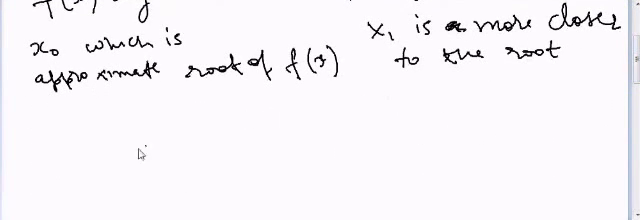
# - Handwrite 'f(x₀ + h)' on a new line to begin the Taylor expansion
pyautogui.moveTo(50, 122); pyautogui.dragTo(55, 165)
pyautogui.moveTo(48, 142); pyautogui.dragTo(62, 140)
pyautogui.moveTo(85, 128); pyautogui.dragTo(80, 158)
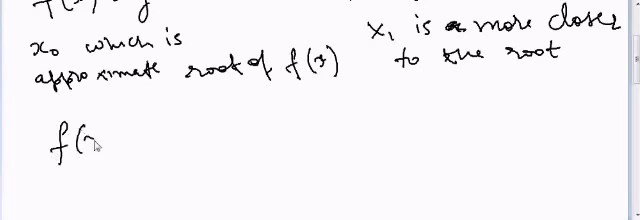
pyautogui.moveTo(85, 138)
pyautogui.mouseDown()
pyautogui.moveTo(113, 152)
pyautogui.moveTo(138, 140)
pyautogui.mouseUp()
pyautogui.moveTo(150, 125); pyautogui.dragTo(160, 150)
pyautogui.moveTo(170, 125); pyautogui.dragTo(172, 155)
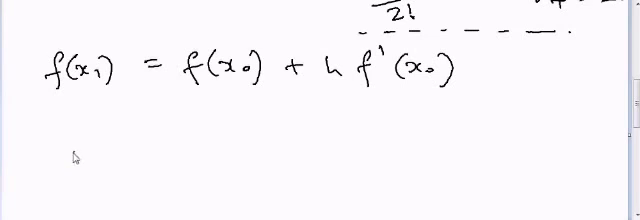
# - Handwrite 'h = −' and the f( strokes of the fraction −f(x₀)/f'(x₀)
pyautogui.moveTo(82, 145); pyautogui.dragTo(88, 140)
pyautogui.moveTo(104, 132)
pyautogui.mouseDown()
pyautogui.moveTo(118, 131)
pyautogui.moveTo(120, 139)
pyautogui.mouseUp()
pyautogui.moveTo(158, 134); pyautogui.dragTo(176, 130)
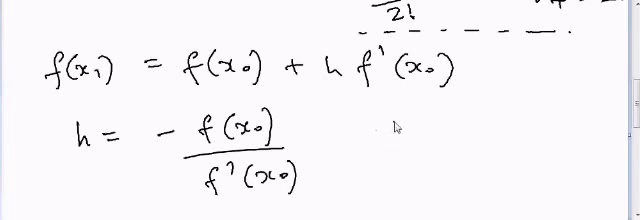
pyautogui.moveTo(398, 112); pyautogui.dragTo(395, 140)
pyautogui.moveTo(388, 124)
pyautogui.mouseDown()
pyautogui.moveTo(402, 123)
pyautogui.moveTo(418, 140)
pyautogui.mouseUp()
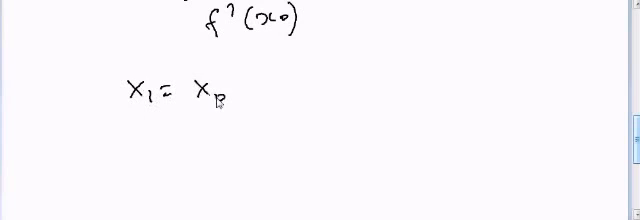
# - Complete the x₁ formula with '− f(x₀)/f'(x₀)' after x₁ = x₀
pyautogui.moveTo(258, 80); pyautogui.dragTo(280, 74)
pyautogui.moveTo(312, 62); pyautogui.dragTo(305, 92)
pyautogui.moveTo(298, 78)
pyautogui.mouseDown()
pyautogui.moveTo(316, 76)
pyautogui.moveTo(326, 90)
pyautogui.mouseUp()
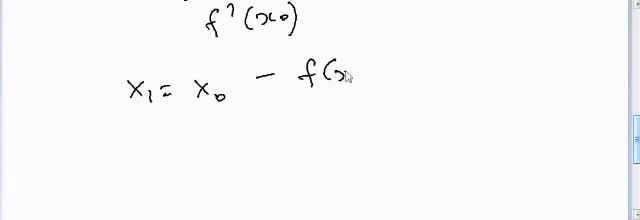
pyautogui.moveTo(338, 70); pyautogui.dragTo(356, 86)
pyautogui.moveTo(370, 62); pyautogui.dragTo(368, 92)
pyautogui.moveTo(300, 100); pyautogui.dragTo(376, 98)
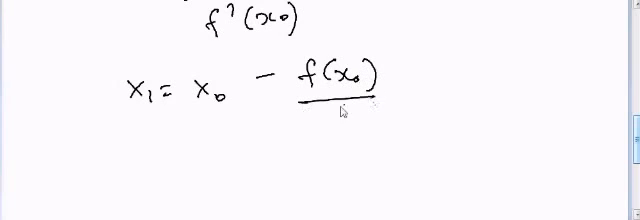
pyautogui.moveTo(320, 108); pyautogui.dragTo(312, 140)
pyautogui.moveTo(304, 125); pyautogui.dragTo(322, 124)
pyautogui.moveTo(340, 112); pyautogui.dragTo(336, 138)
pyautogui.moveTo(346, 124)
pyautogui.mouseDown()
pyautogui.moveTo(362, 138)
pyautogui.moveTo(348, 140)
pyautogui.moveTo(370, 140)
pyautogui.mouseUp()
pyautogui.moveTo(330, 110); pyautogui.dragTo(328, 118)
pyautogui.moveTo(392, 120); pyautogui.dragTo(390, 148)
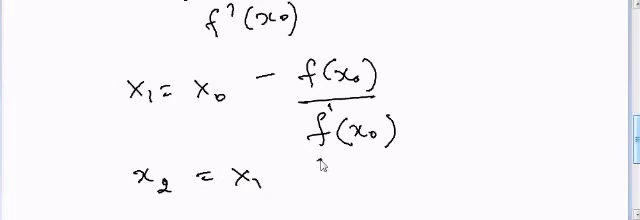
# - Handwrite the next iteration 'x₂ = x₁ − (f(x₁)/f'(x₁' and retouch the x₁ formula's bracket
pyautogui.moveTo(322, 165); pyautogui.dragTo(318, 198)
pyautogui.moveTo(272, 178); pyautogui.dragTo(290, 178)
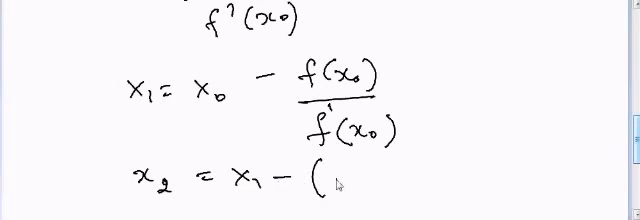
pyautogui.moveTo(345, 172)
pyautogui.mouseDown()
pyautogui.moveTo(375, 184)
pyautogui.moveTo(404, 184)
pyautogui.mouseUp()
pyautogui.moveTo(340, 196); pyautogui.dragTo(406, 196)
pyautogui.moveTo(340, 202)
pyautogui.mouseDown()
pyautogui.moveTo(348, 218)
pyautogui.moveTo(358, 206)
pyautogui.moveTo(370, 218)
pyautogui.mouseUp()
pyautogui.moveTo(382, 206); pyautogui.dragTo(400, 214)
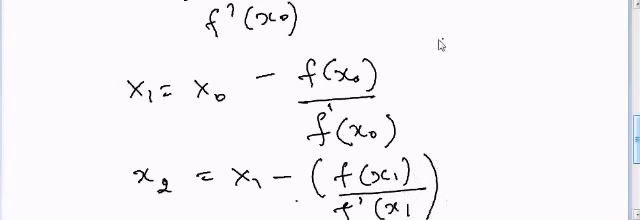
pyautogui.moveTo(390, 112); pyautogui.dragTo(386, 128)
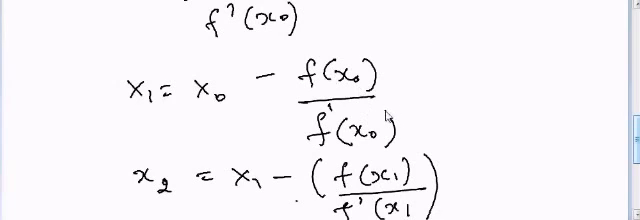